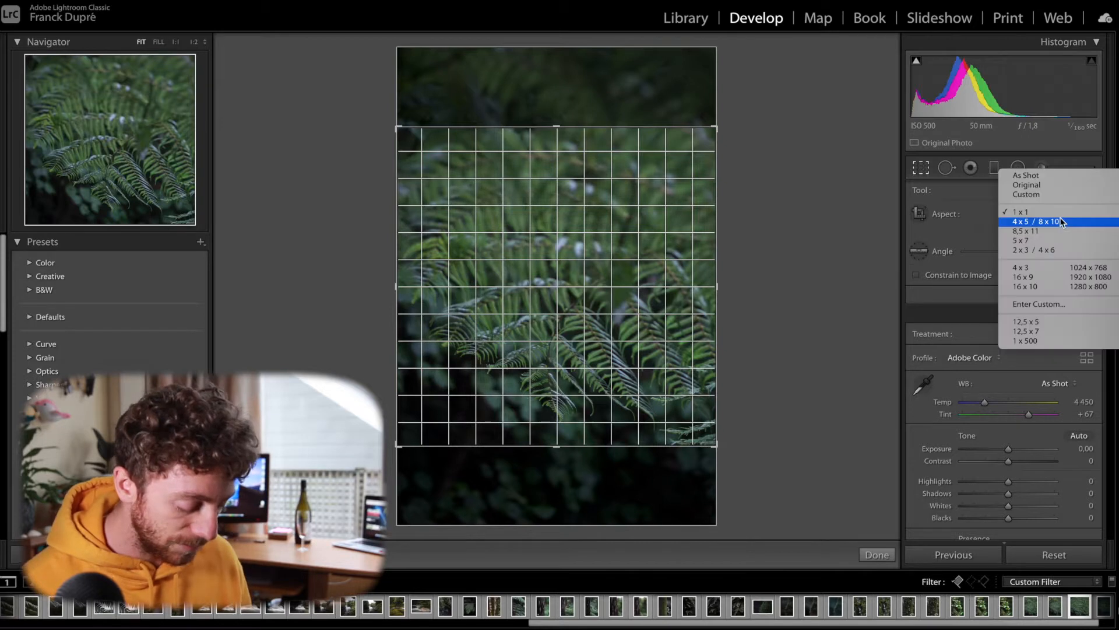
# - Set the fern photo's crop ratio to 4 x 5 / 8 x 10 and rotate the crop to an angle of 0.27
pyautogui.click(1059, 222)
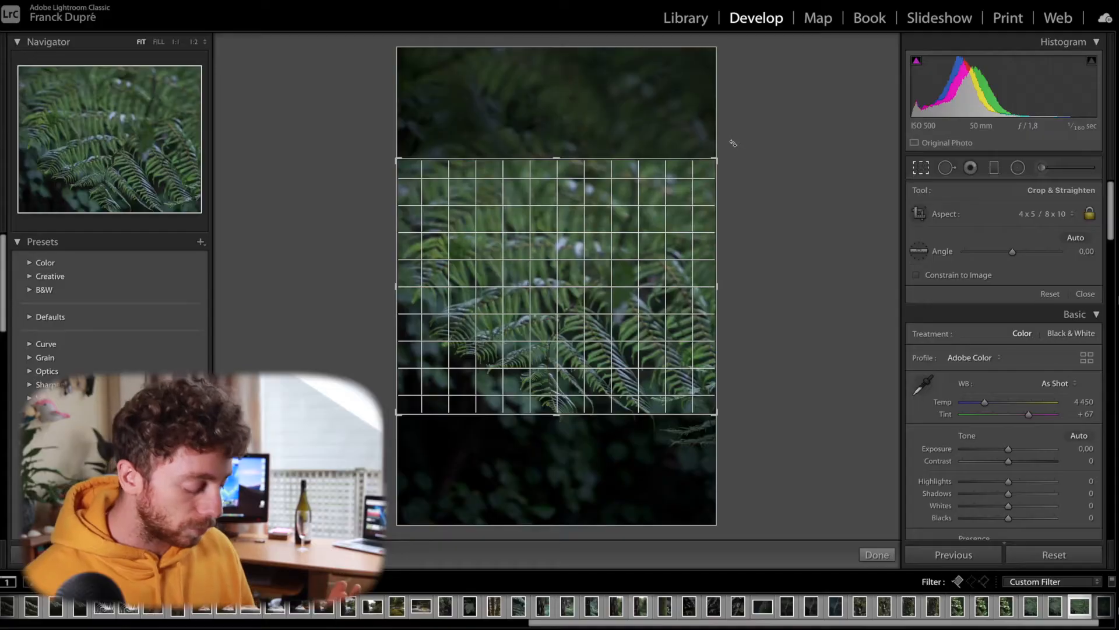
pyautogui.moveTo(959, 435)
pyautogui.mouseDown()
pyautogui.moveTo(948, 446)
pyautogui.moveTo(955, 421)
pyautogui.mouseUp()
pyautogui.moveTo(723, 110); pyautogui.dragTo(767, 144)
pyautogui.moveTo(395, 417); pyautogui.dragTo(332, 398)
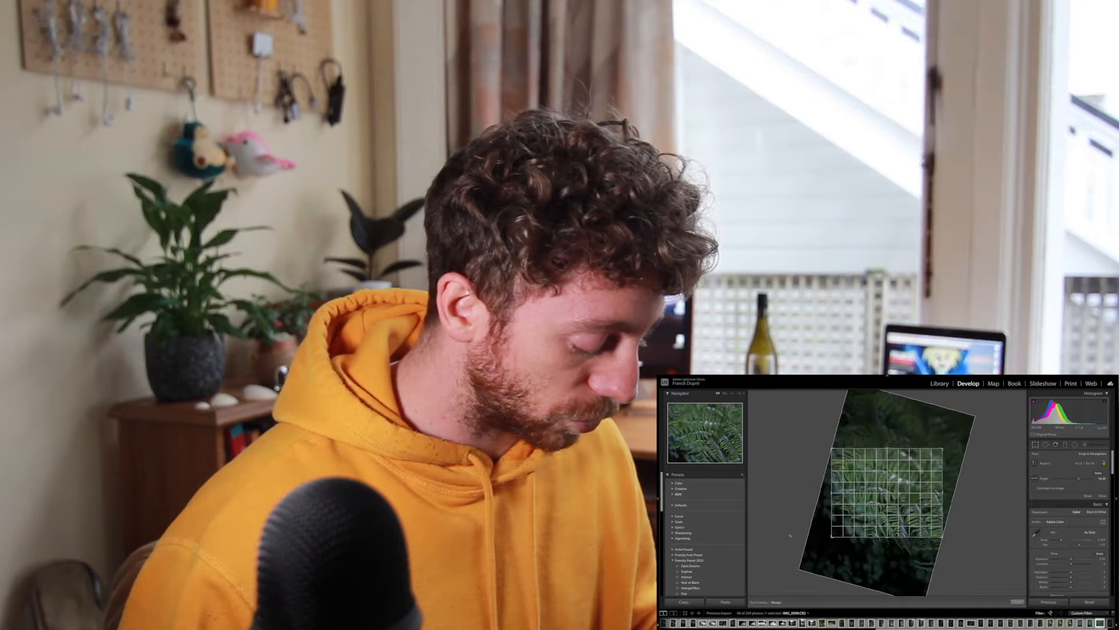
pyautogui.moveTo(790, 535); pyautogui.dragTo(797, 579)
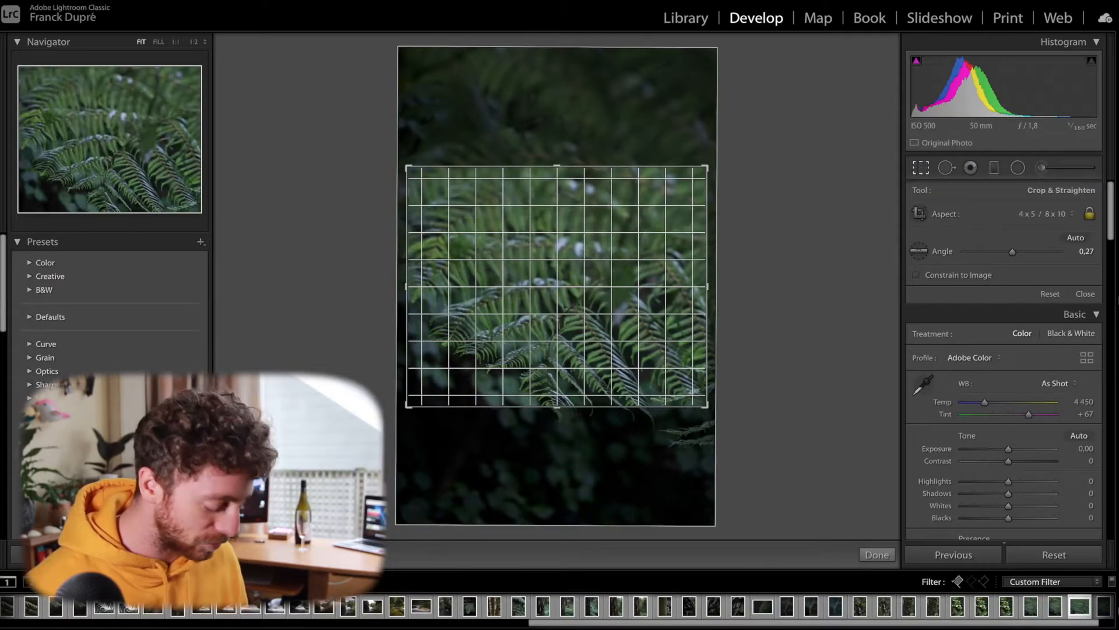
# - Switch the fern photo's crop to portrait orientation, enlarge it to cover most of the frame, and apply it
pyautogui.press('x')
pyautogui.moveTo(678, 137)
pyautogui.mouseDown()
pyautogui.moveTo(750, 83)
pyautogui.moveTo(495, 285)
pyautogui.moveTo(697, 176)
pyautogui.moveTo(677, 158)
pyautogui.moveTo(697, 170)
pyautogui.moveTo(677, 145)
pyautogui.moveTo(697, 164)
pyautogui.moveTo(688, 112)
pyautogui.moveTo(686, 126)
pyautogui.mouseUp()
pyautogui.moveTo(533, 375); pyautogui.dragTo(656, 219)
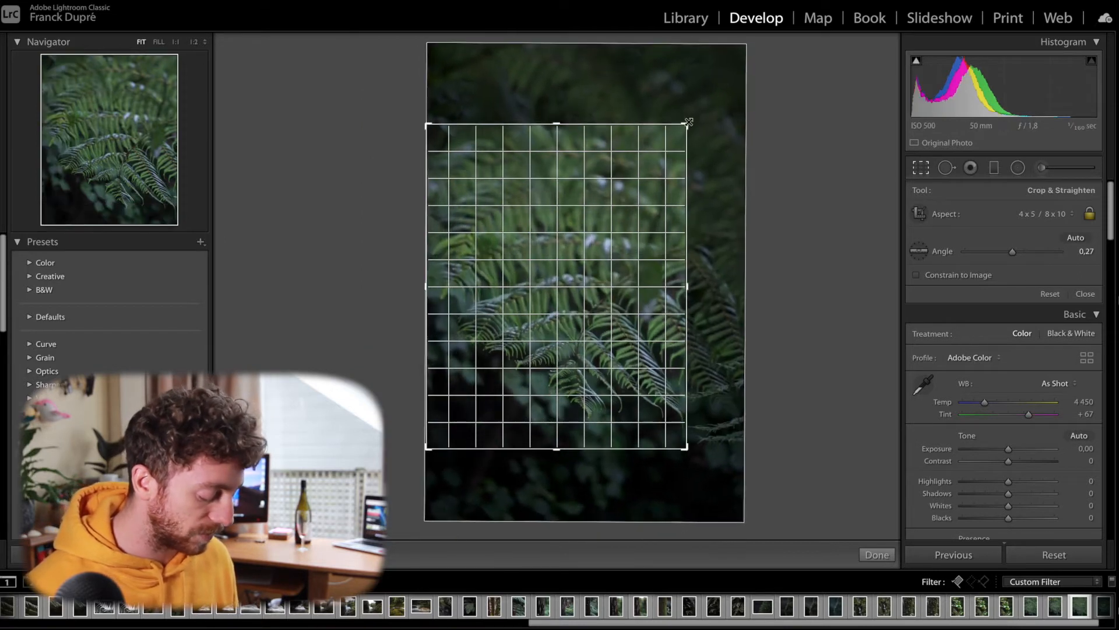
pyautogui.moveTo(688, 125); pyautogui.dragTo(724, 85)
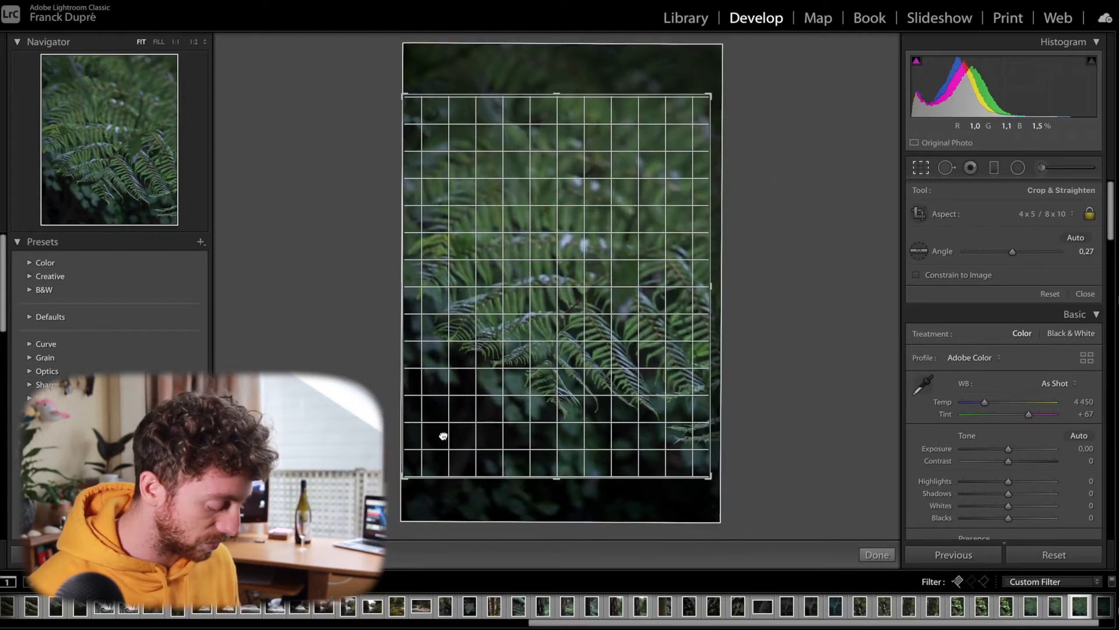
pyautogui.press('Return')
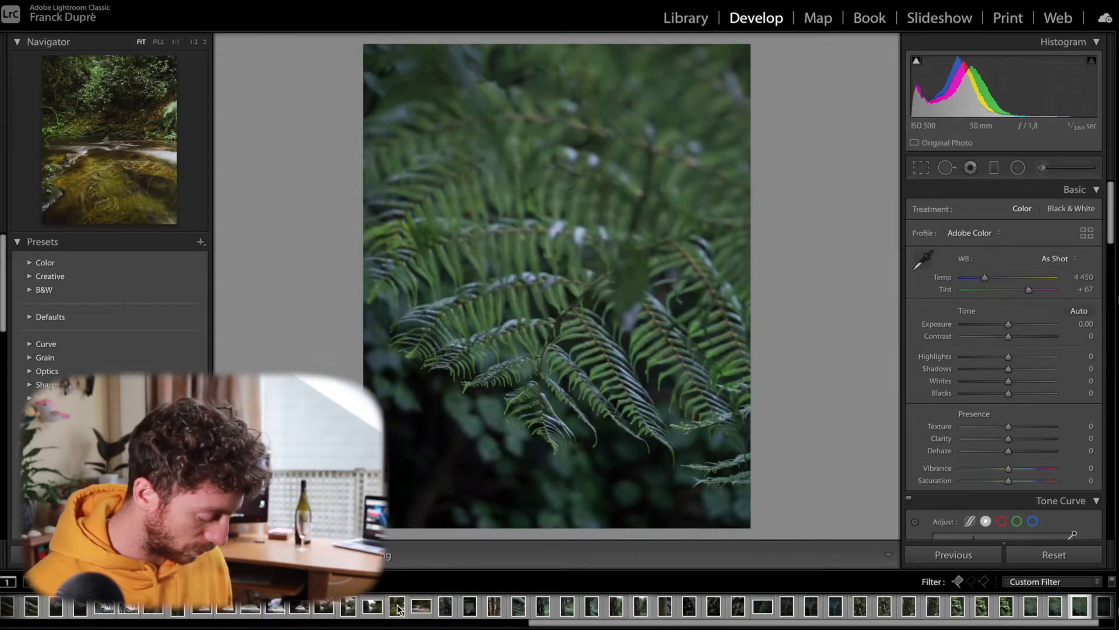
# - Open the tiered waterfall photo and set its crop ratio to 4 x 5 / 8 x 10
pyautogui.click(398, 609)
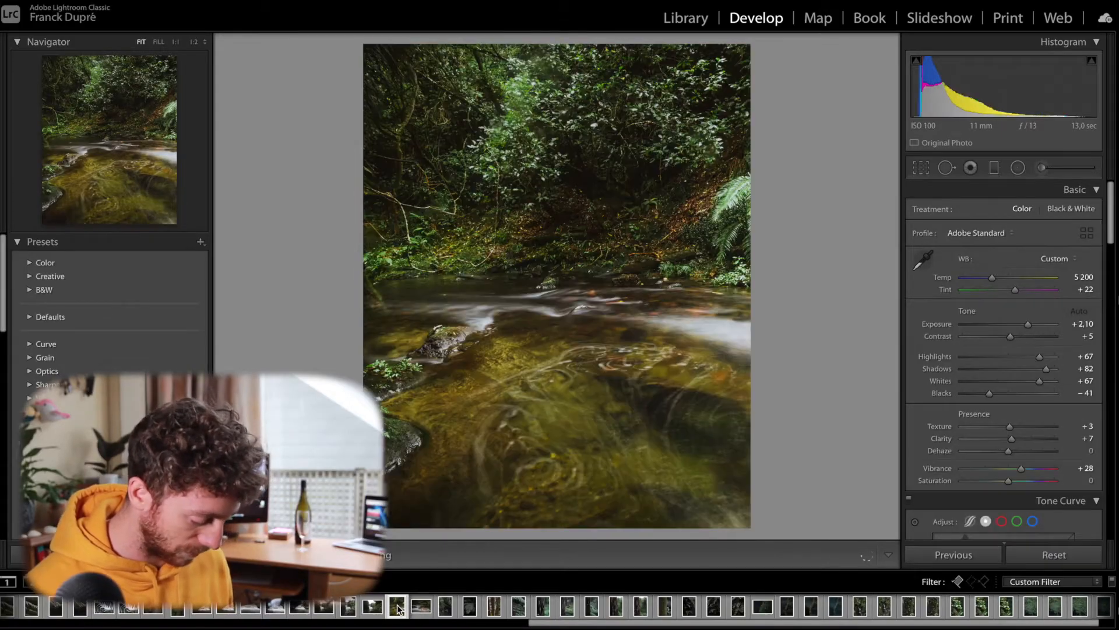
pyautogui.click(275, 606)
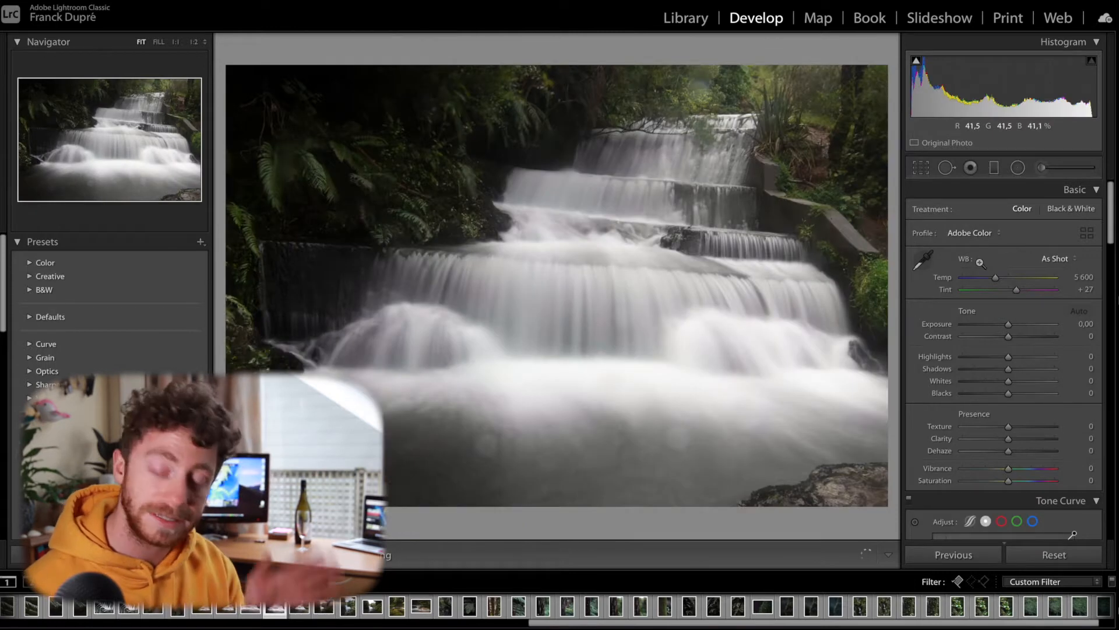
pyautogui.click(924, 185)
pyautogui.click(923, 169)
pyautogui.click(1053, 214)
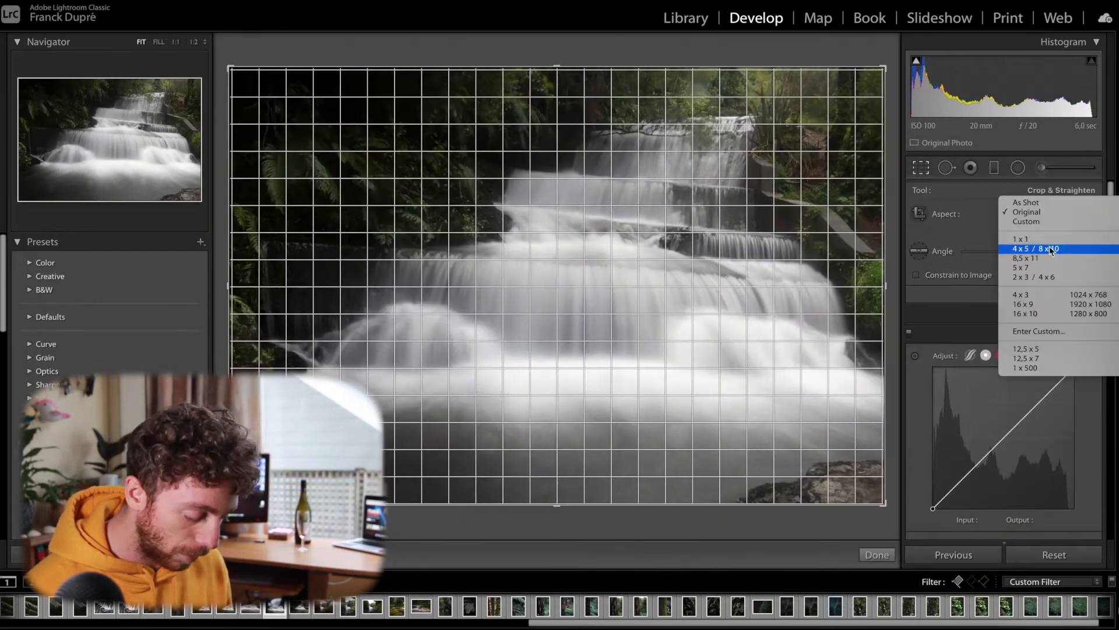
pyautogui.click(1051, 243)
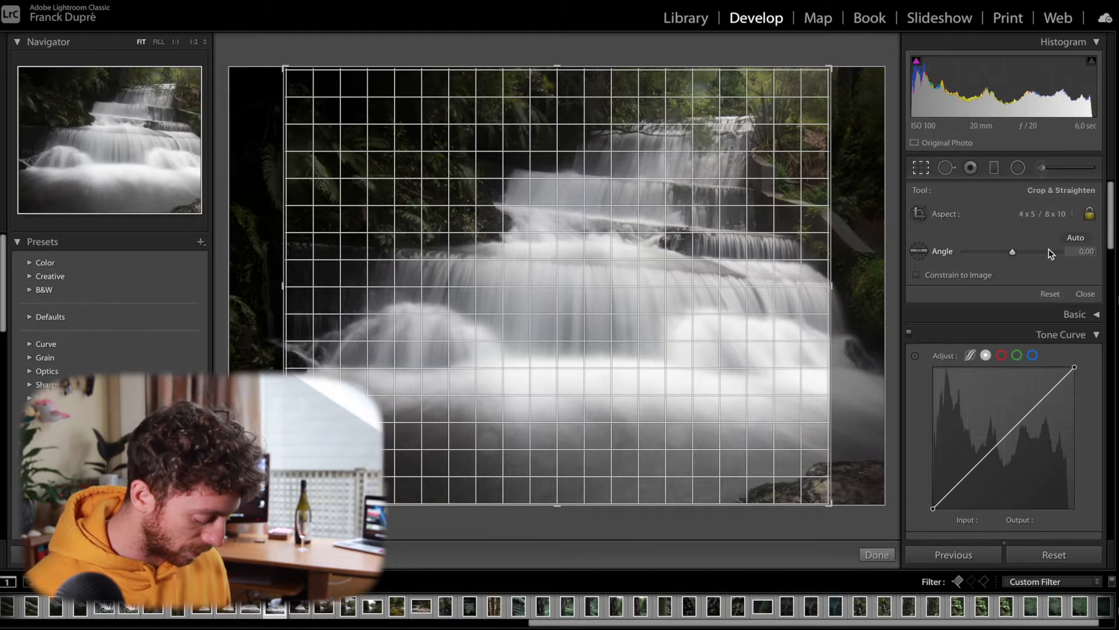
# - Turn the waterfall crop to portrait orientation, reposition the photo so the upper falls fit inside, and apply the crop
pyautogui.press('x')
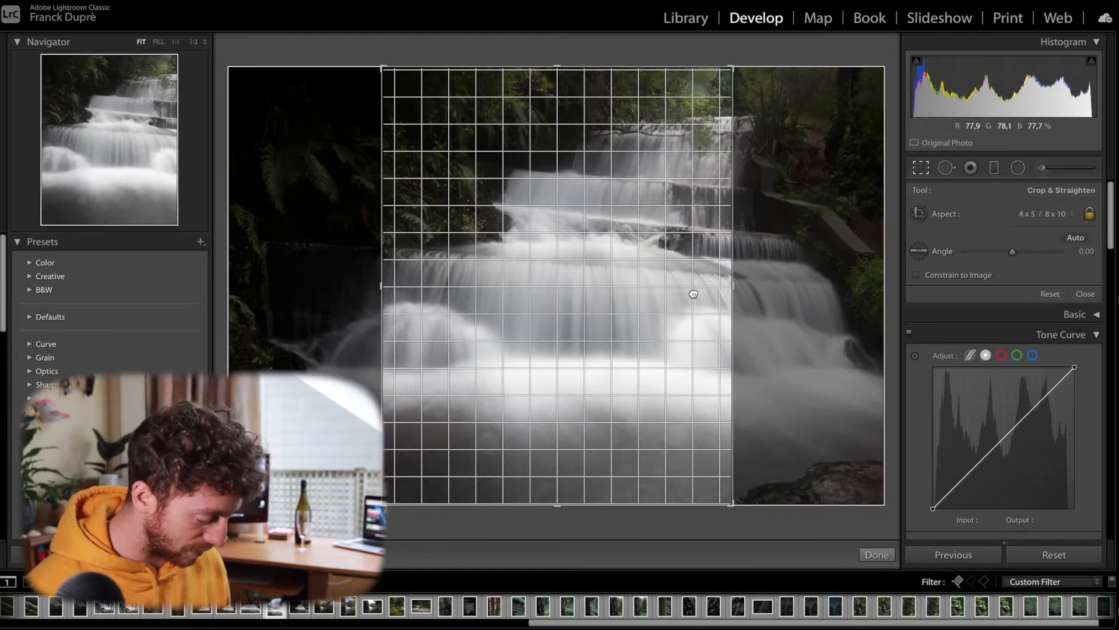
pyautogui.moveTo(694, 293); pyautogui.dragTo(664, 293)
pyautogui.moveTo(1012, 251)
pyautogui.mouseDown()
pyautogui.moveTo(1001, 253)
pyautogui.moveTo(1009, 257)
pyautogui.mouseUp()
pyautogui.press('r')
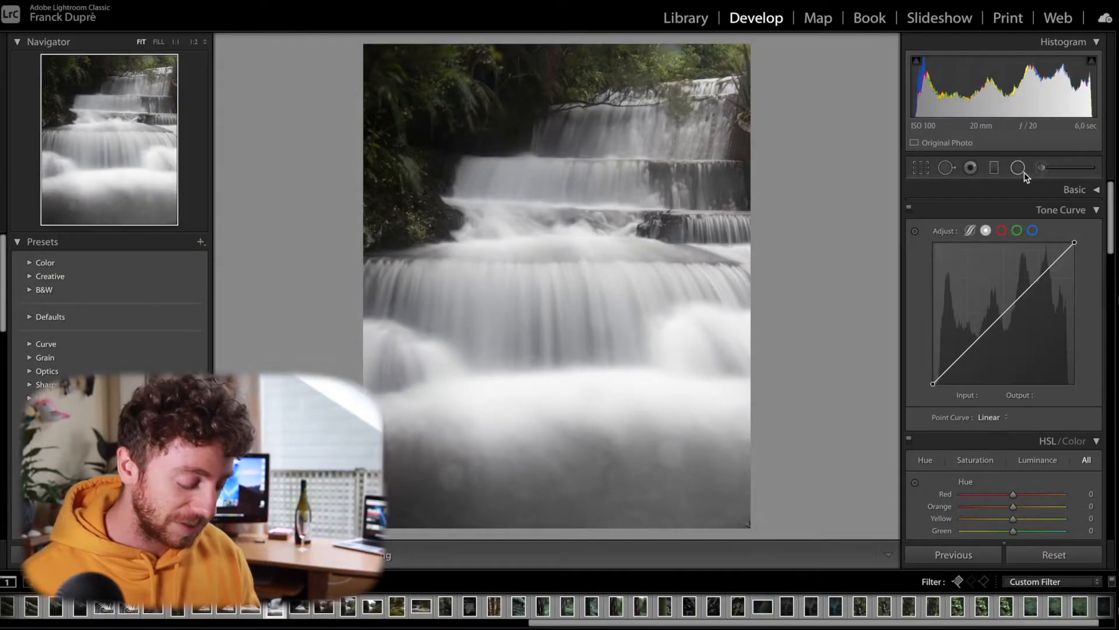
# - Paint an Adjustment Brush mask with exposure −2.16 over the waterfall's middle tiers and check its coverage with the mask overlay
pyautogui.click(1043, 169)
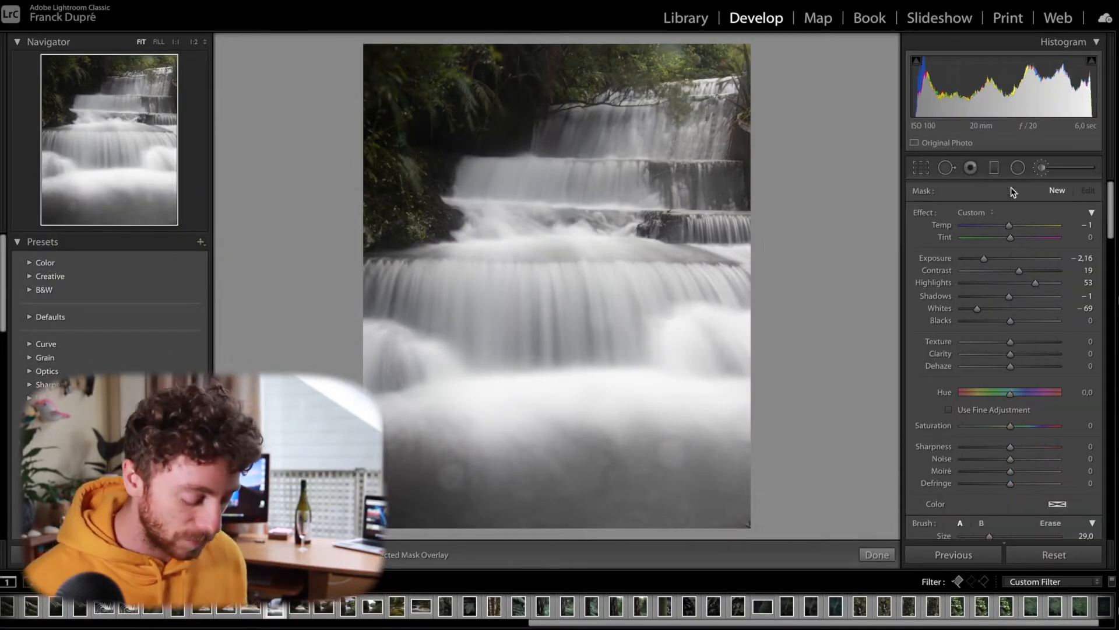
pyautogui.moveTo(483, 308)
pyautogui.mouseDown()
pyautogui.moveTo(522, 332)
pyautogui.moveTo(524, 321)
pyautogui.moveTo(639, 337)
pyautogui.moveTo(641, 318)
pyautogui.moveTo(602, 267)
pyautogui.moveTo(578, 254)
pyautogui.moveTo(601, 295)
pyautogui.moveTo(559, 248)
pyautogui.moveTo(465, 259)
pyautogui.moveTo(500, 286)
pyautogui.mouseUp()
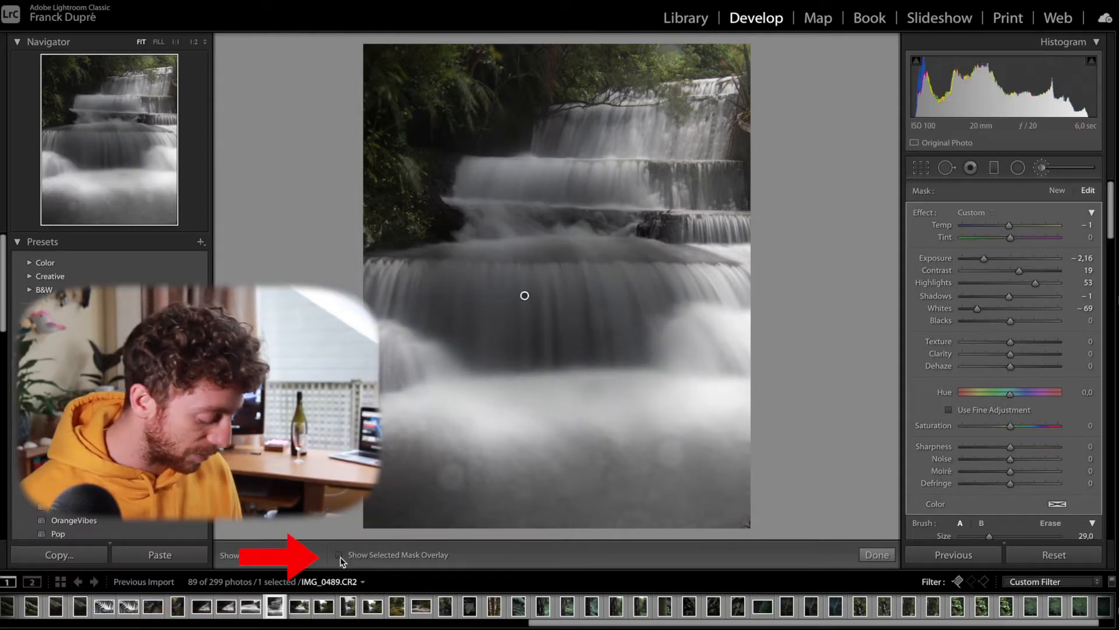
pyautogui.click(338, 555)
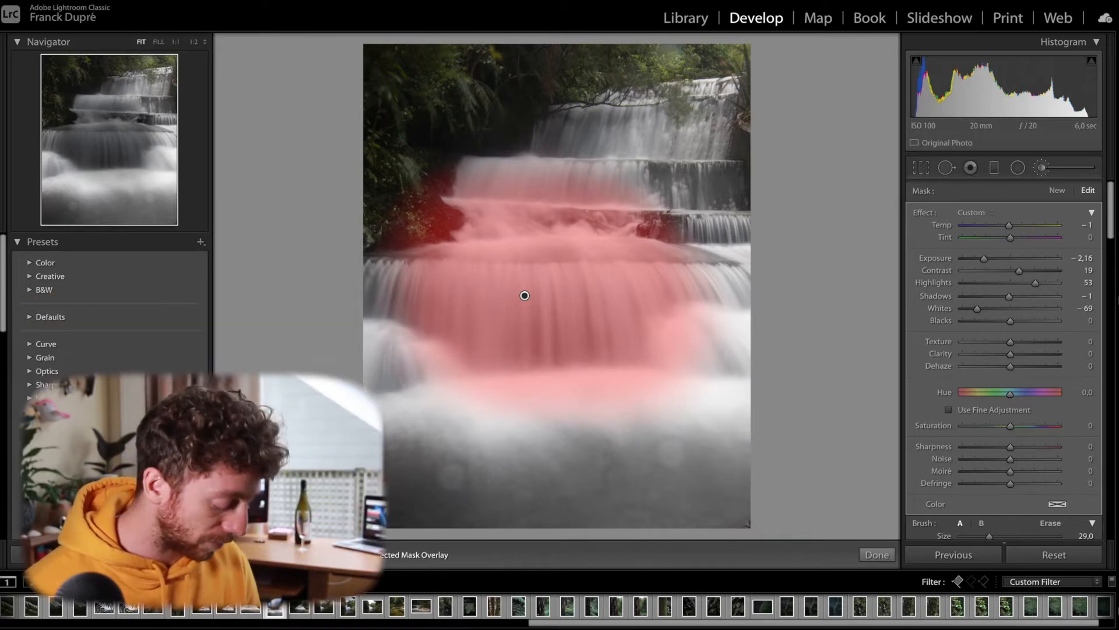
pyautogui.press('o')
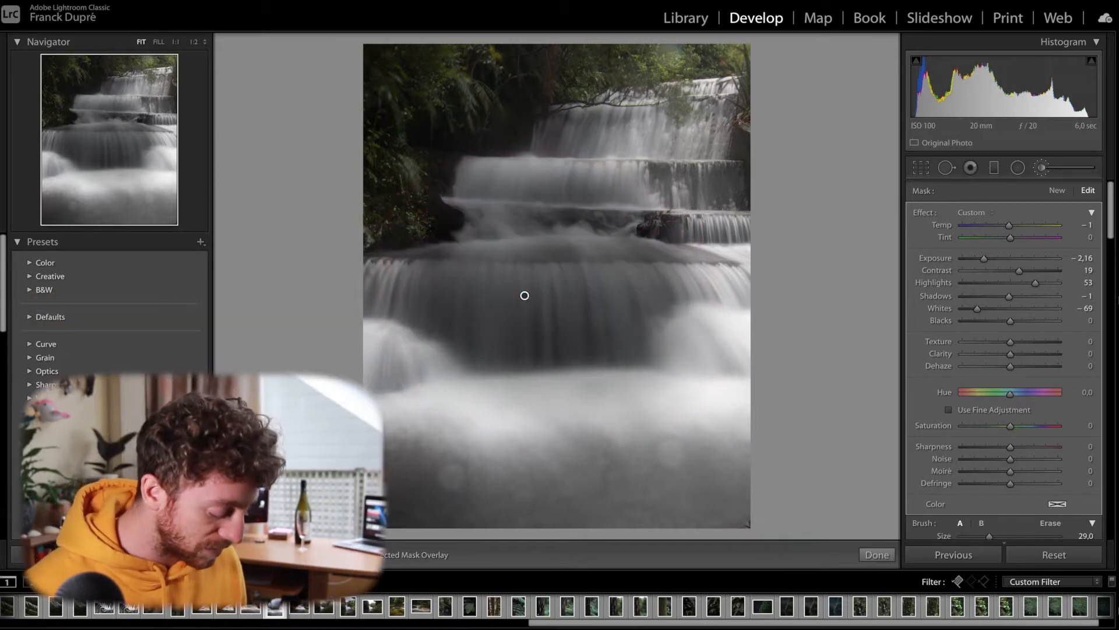
pyautogui.press('o')
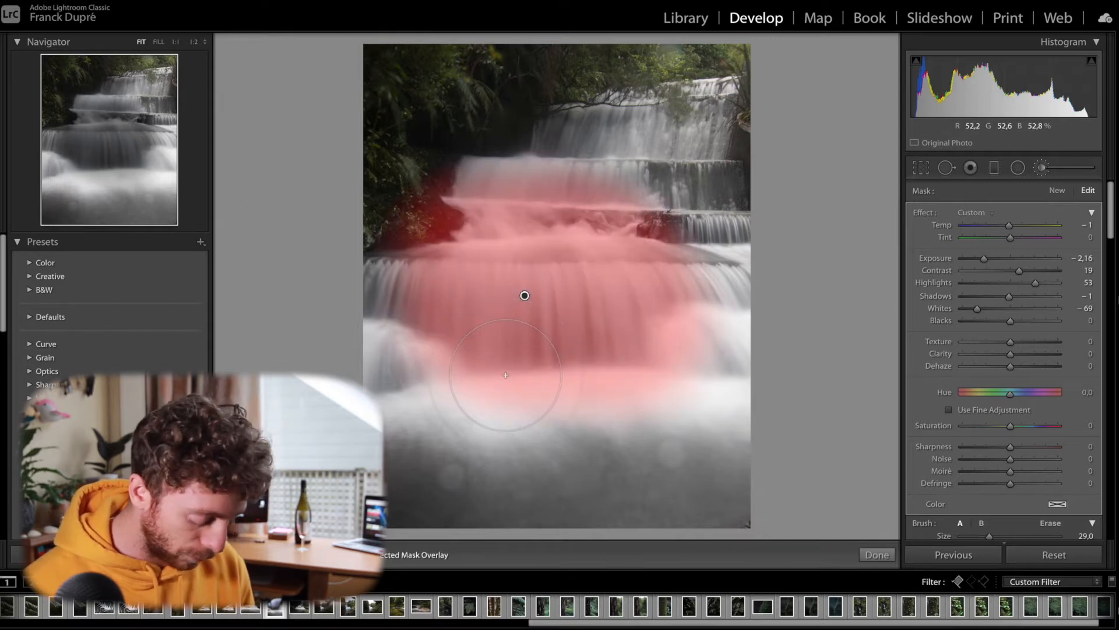
# - Extend the darkening mask over the upper falls and foreground water, compare it with and without the overlay, and delete it
pyautogui.moveTo(711, 245)
pyautogui.mouseDown()
pyautogui.moveTo(691, 204)
pyautogui.moveTo(642, 198)
pyautogui.moveTo(670, 156)
pyautogui.moveTo(565, 158)
pyautogui.mouseUp()
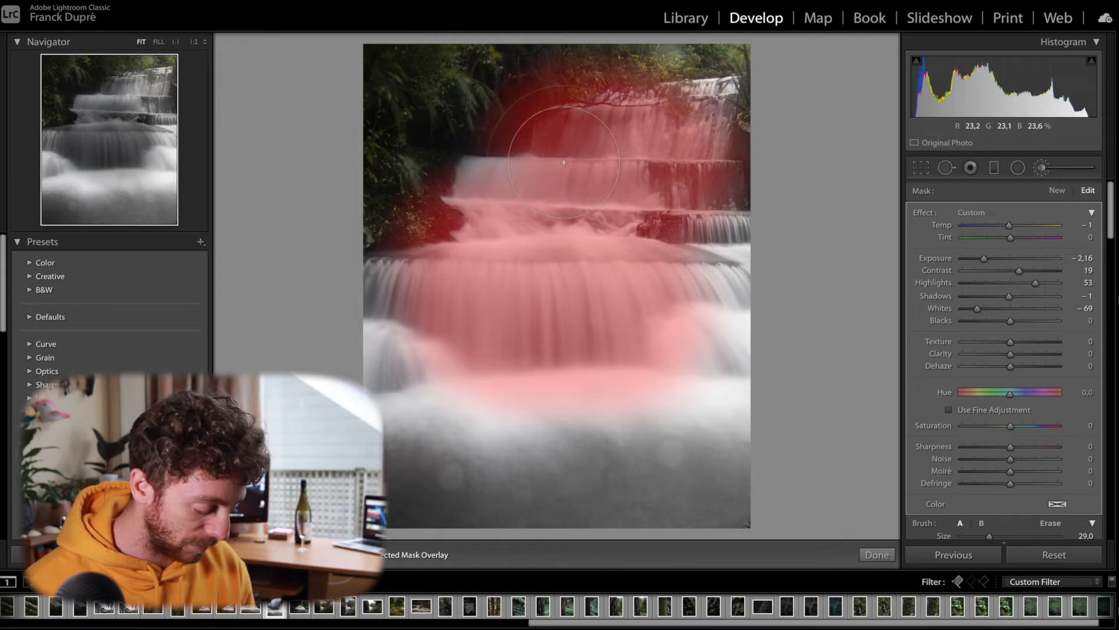
pyautogui.press('p')
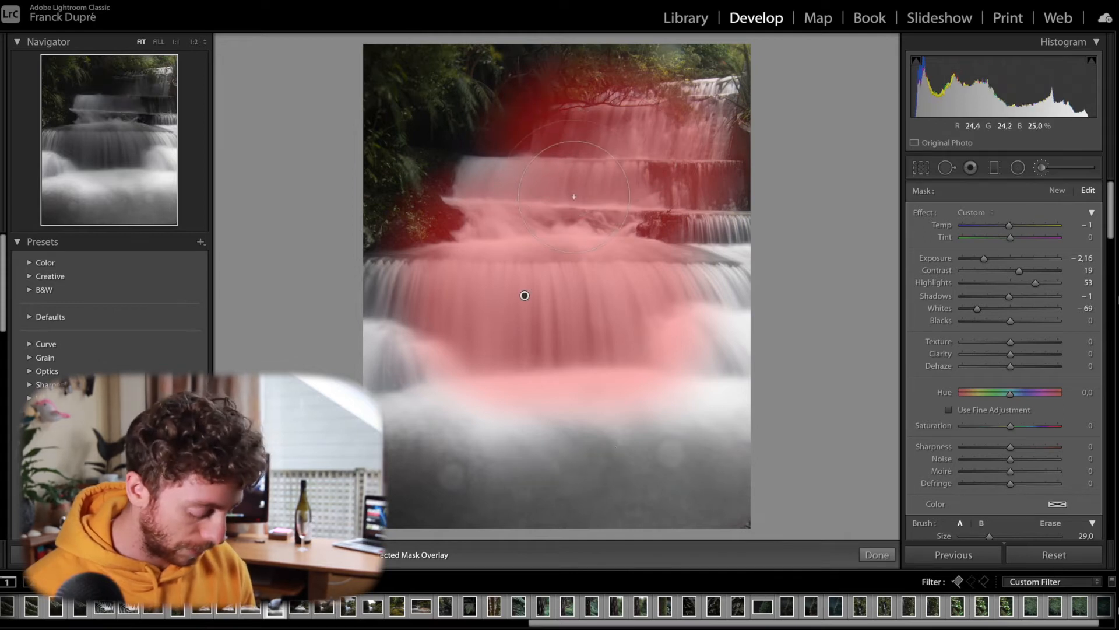
pyautogui.press('o')
pyautogui.moveTo(507, 209)
pyautogui.mouseDown()
pyautogui.moveTo(493, 286)
pyautogui.moveTo(428, 332)
pyautogui.moveTo(430, 376)
pyautogui.moveTo(456, 403)
pyautogui.moveTo(554, 435)
pyautogui.moveTo(625, 421)
pyautogui.moveTo(697, 386)
pyautogui.moveTo(662, 297)
pyautogui.mouseUp()
pyautogui.press('o')
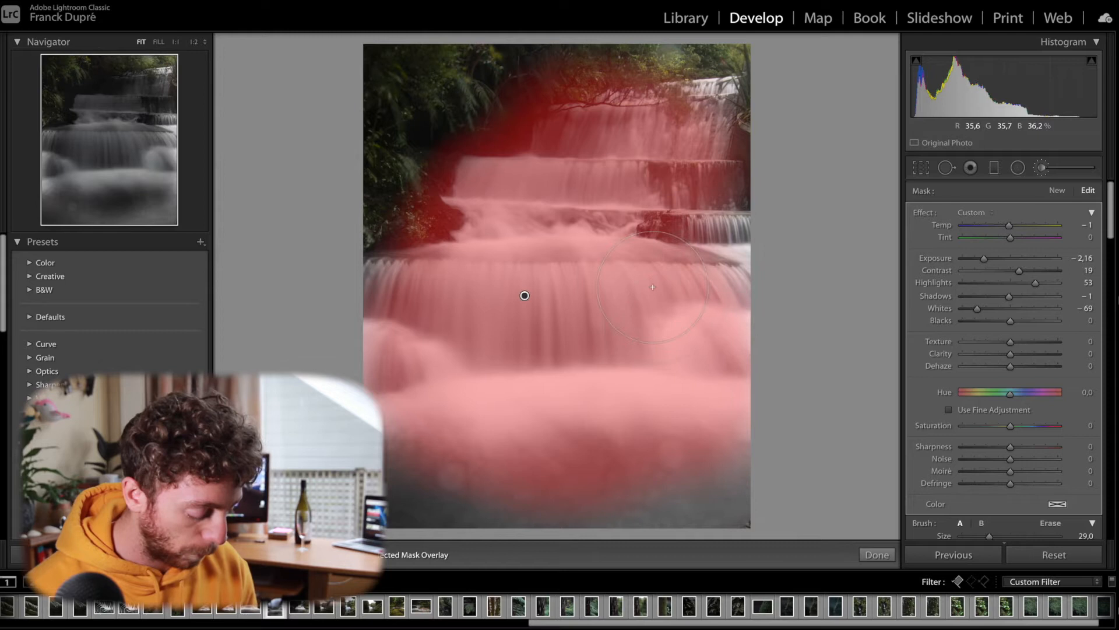
pyautogui.press('o')
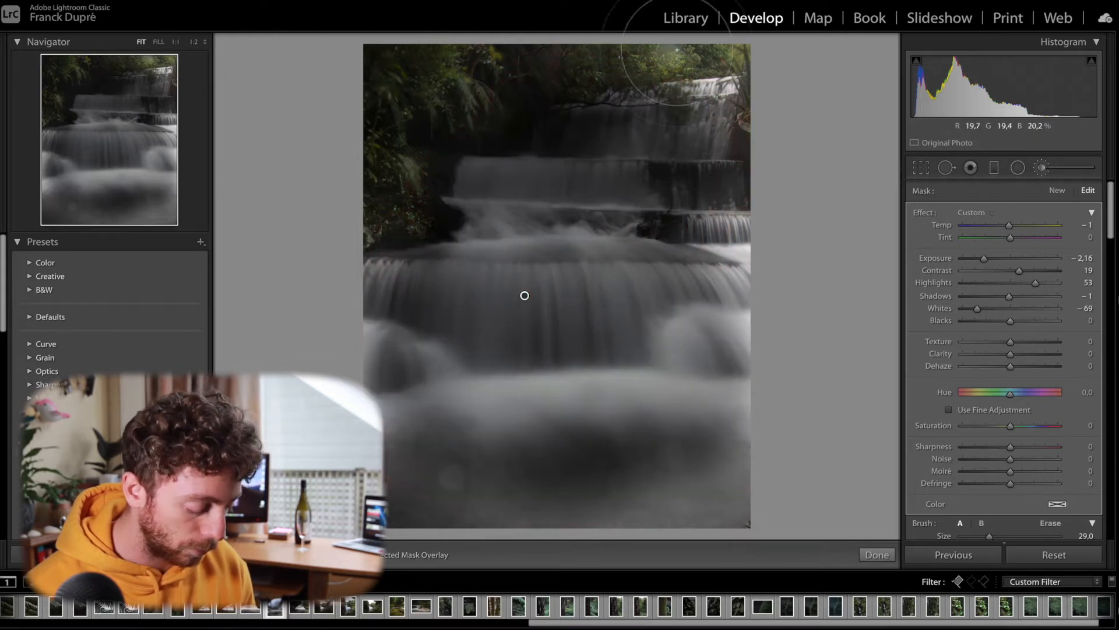
pyautogui.press('Delete')
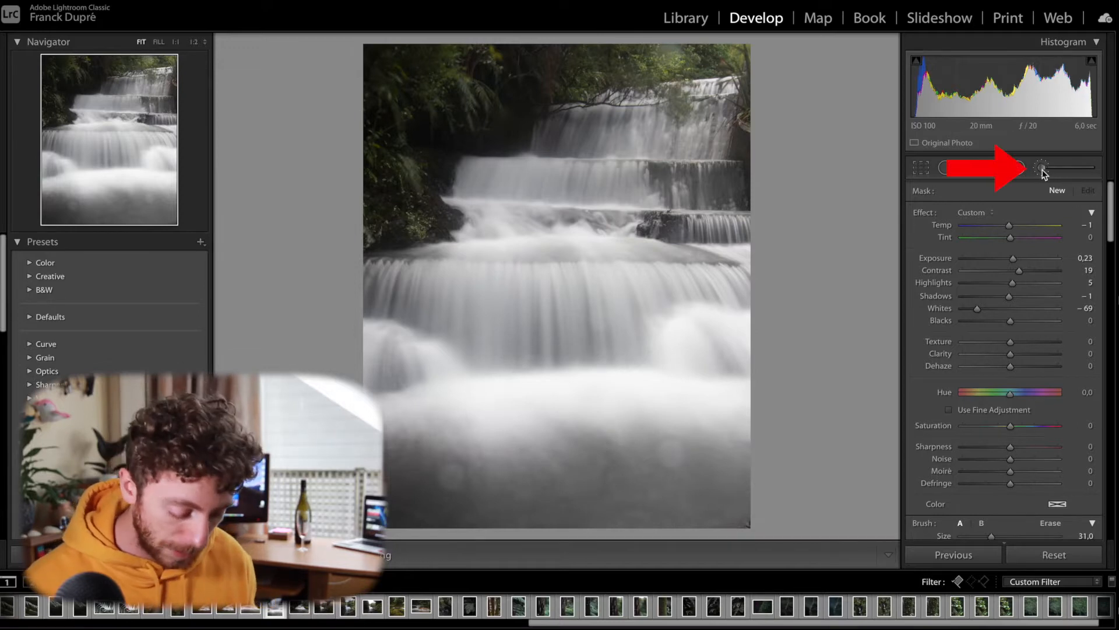
# - Try an Adjustment Brush stroke with exposure 0.23, highlights 5 and whites −69 over the foreground water, and undo it
pyautogui.click(1043, 169)
pyautogui.click(1043, 170)
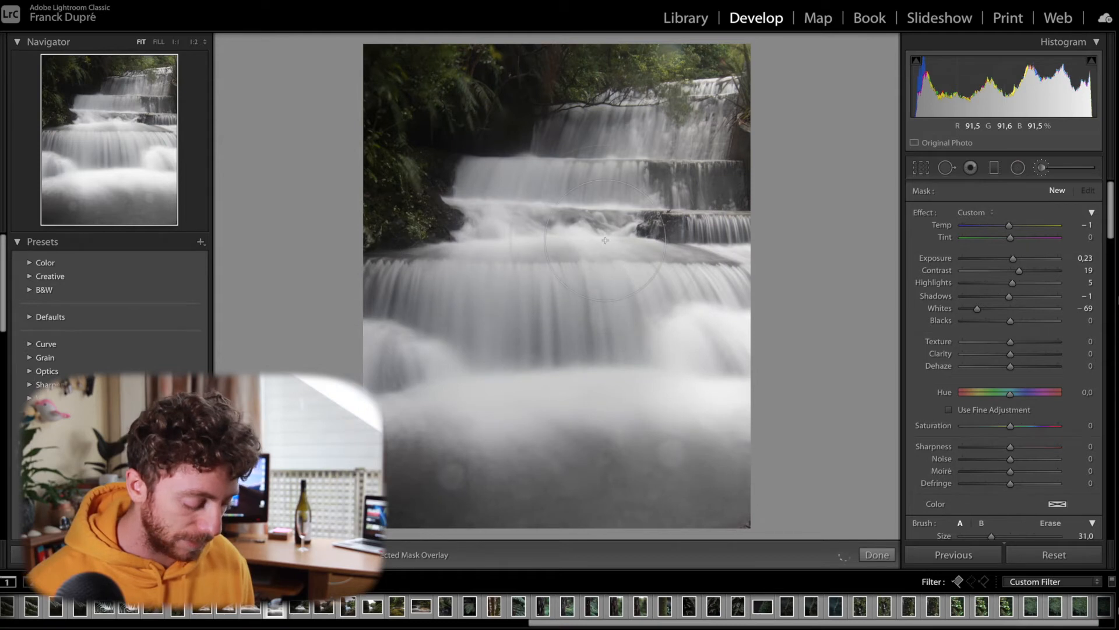
pyautogui.moveTo(593, 398); pyautogui.dragTo(590, 391)
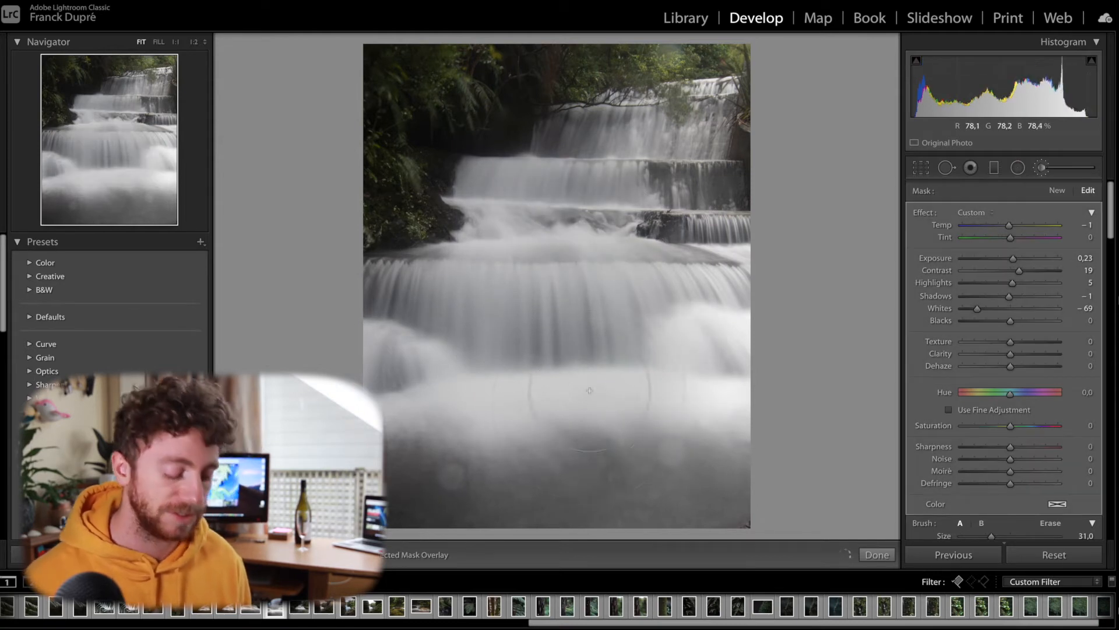
pyautogui.hotkey('ctrl', 'z')
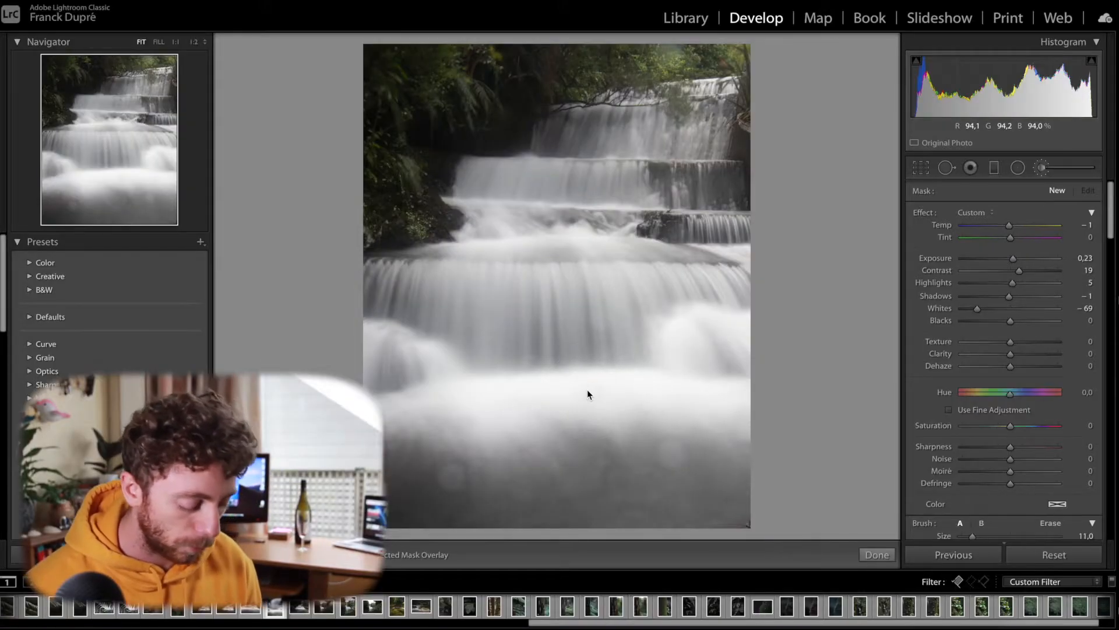
# - Paint size 38 brush strokes with exposure −2.16 and highlights 53 over the central falls and the foreground water
pyautogui.rightClick(587, 394)
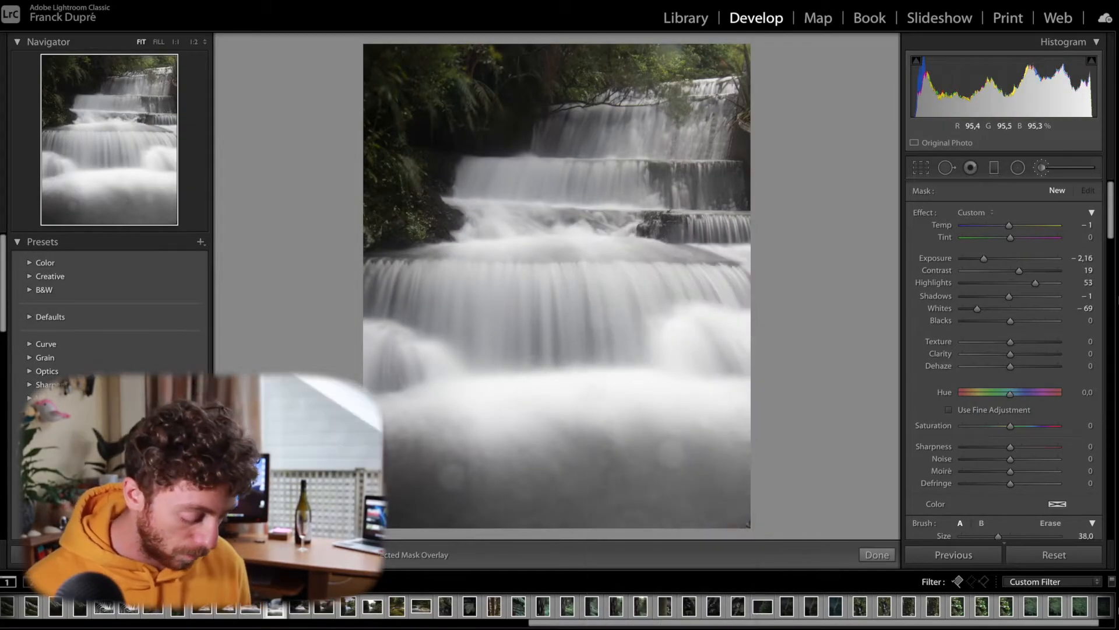
pyautogui.moveTo(580, 392)
pyautogui.mouseDown()
pyautogui.moveTo(632, 401)
pyautogui.moveTo(584, 407)
pyautogui.moveTo(583, 380)
pyautogui.mouseUp()
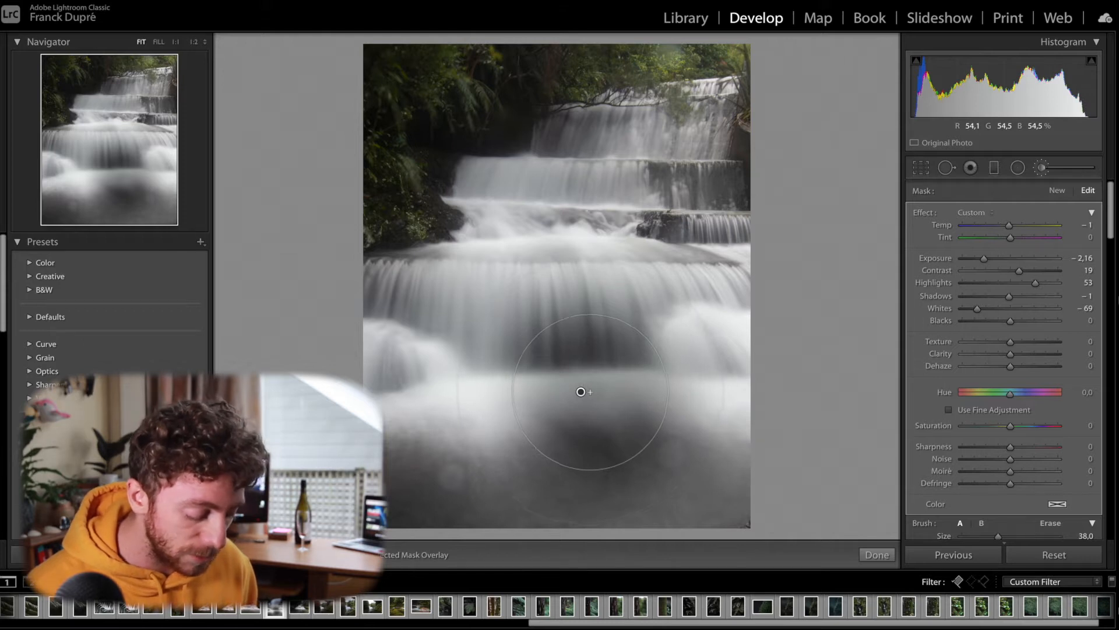
pyautogui.moveTo(581, 392)
pyautogui.mouseDown()
pyautogui.moveTo(582, 354)
pyautogui.moveTo(560, 360)
pyautogui.moveTo(569, 284)
pyautogui.mouseUp()
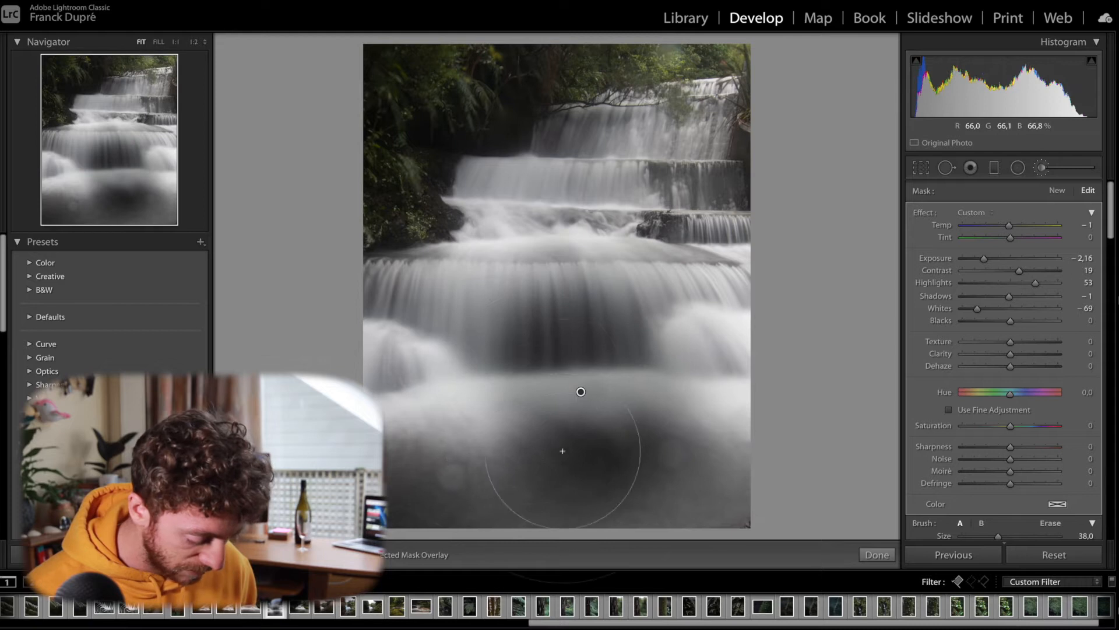
pyautogui.moveTo(583, 397); pyautogui.dragTo(572, 349)
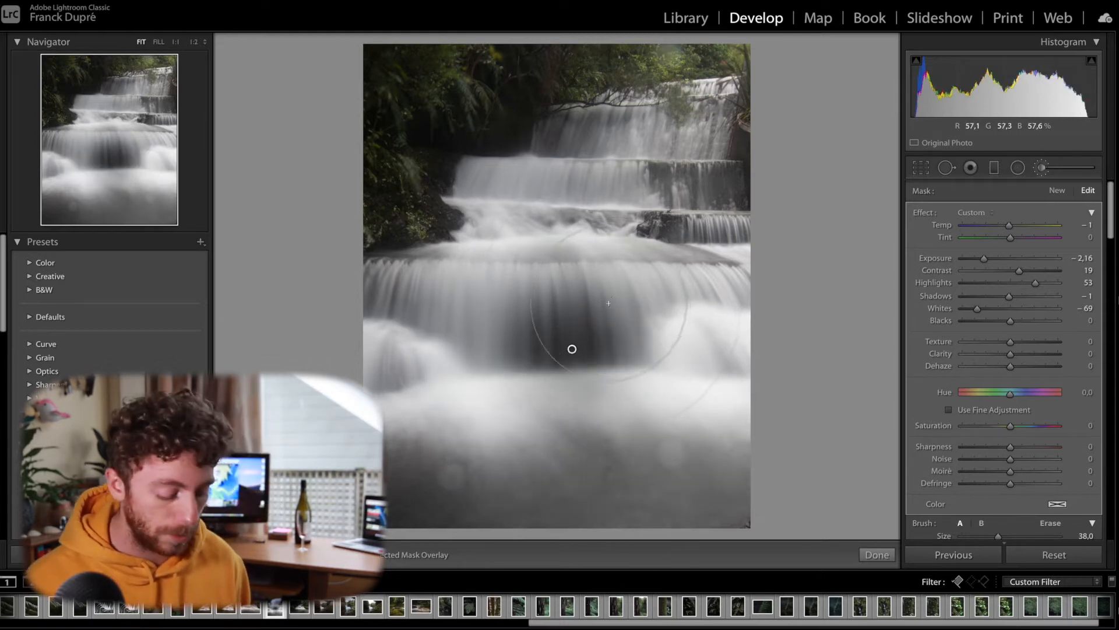
# - Delete the darkening mask on the central falls and try a size 36 brush with exposure 0.23 over the foreground water
pyautogui.press('Delete')
pyautogui.click(573, 350)
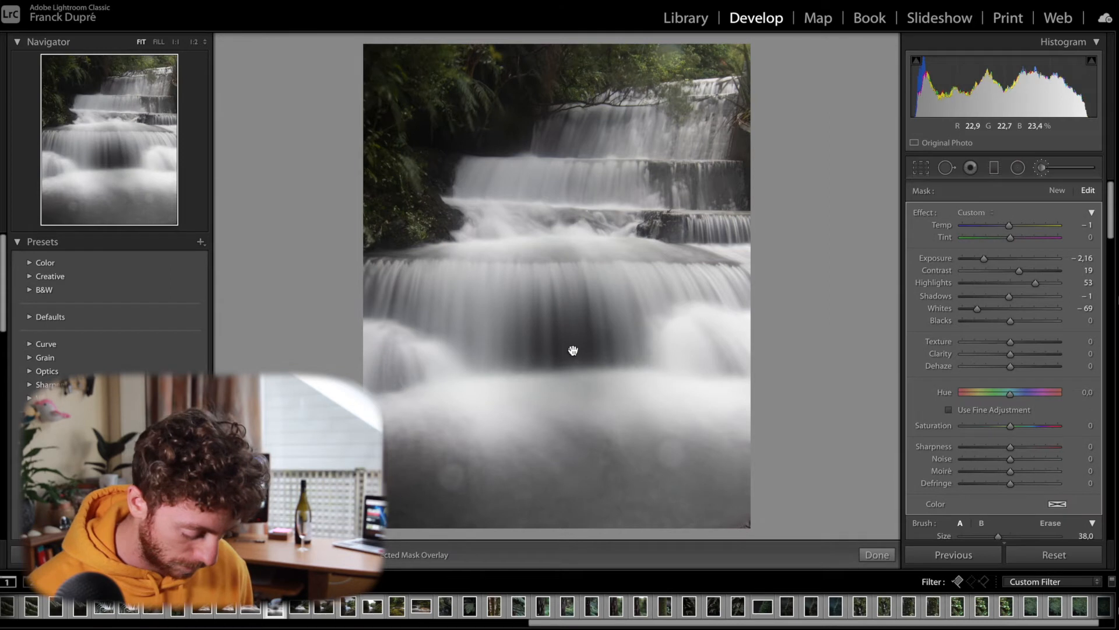
pyautogui.press('Delete')
pyautogui.click(573, 350)
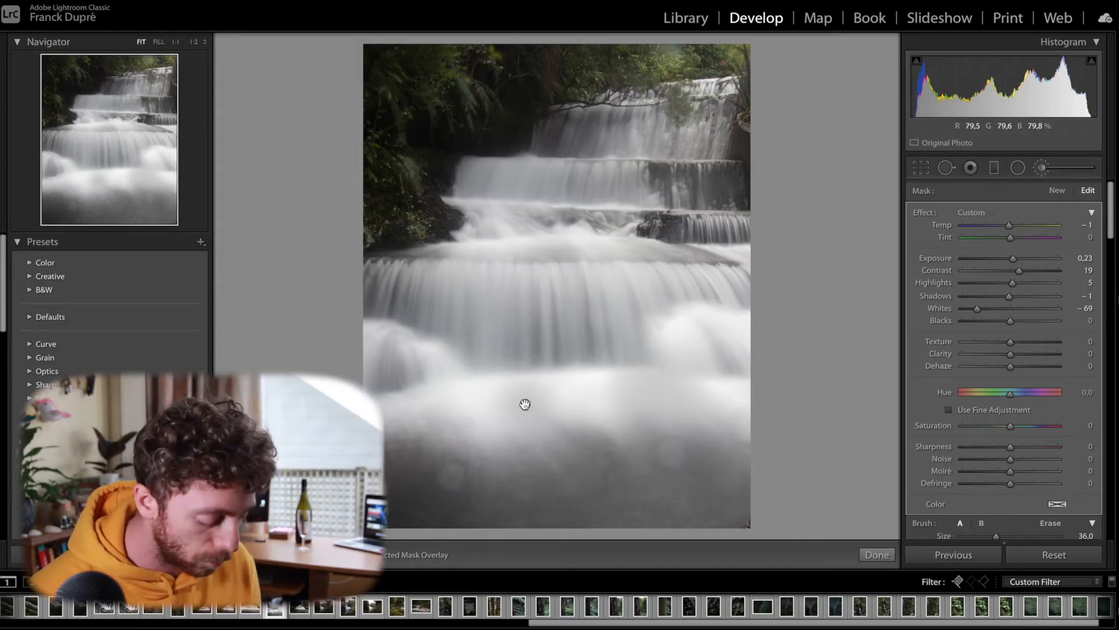
pyautogui.press('Return')
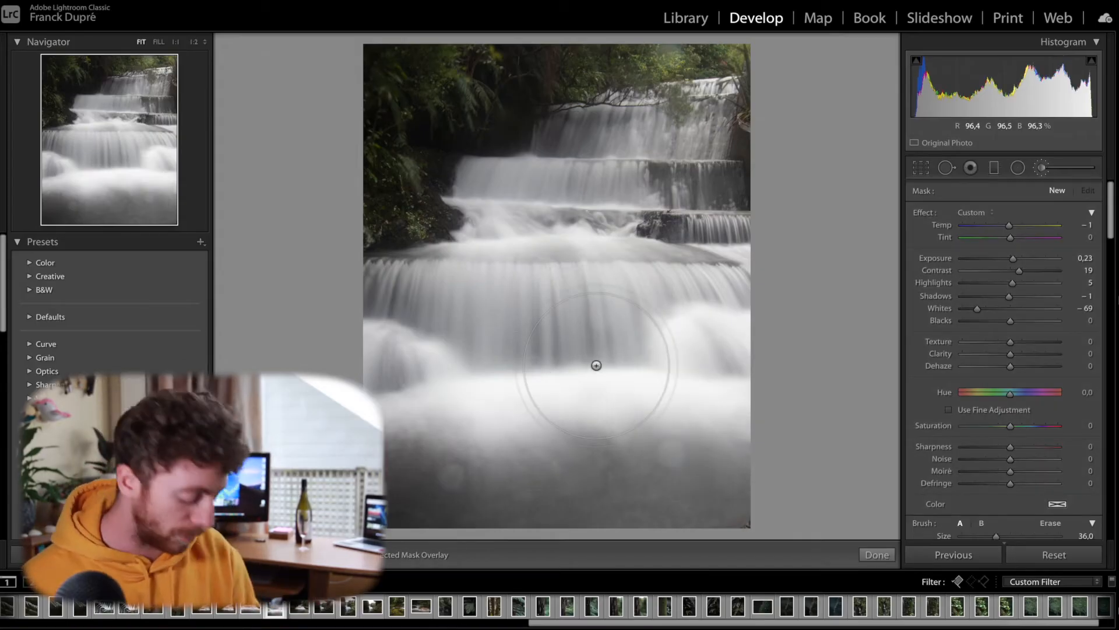